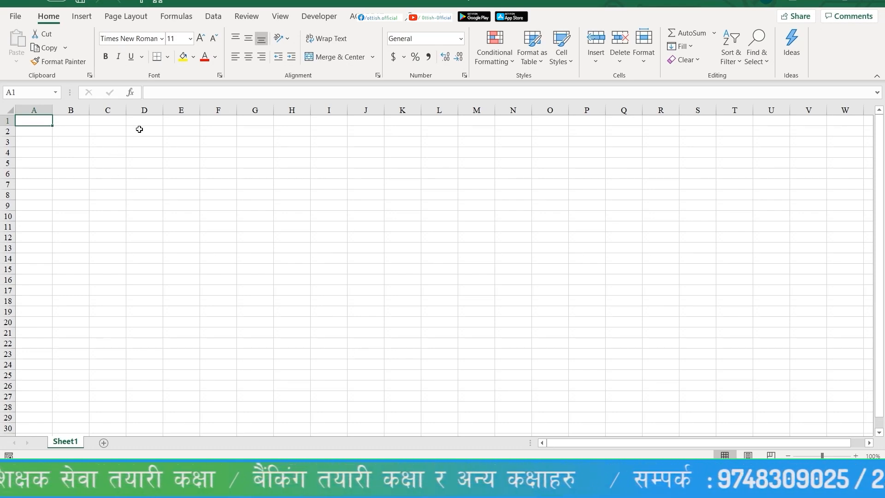
Review the available external data sources and query-combining options, and inspect the data source settings before closing them
click(220, 20)
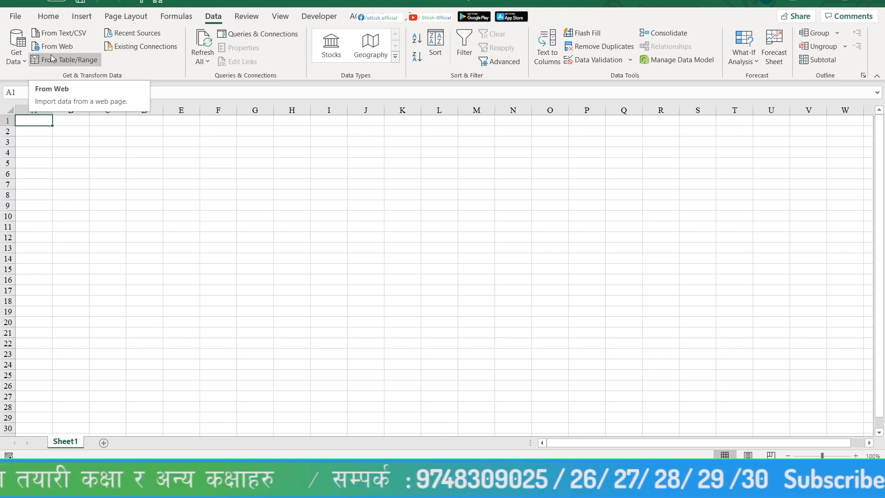
click(20, 62)
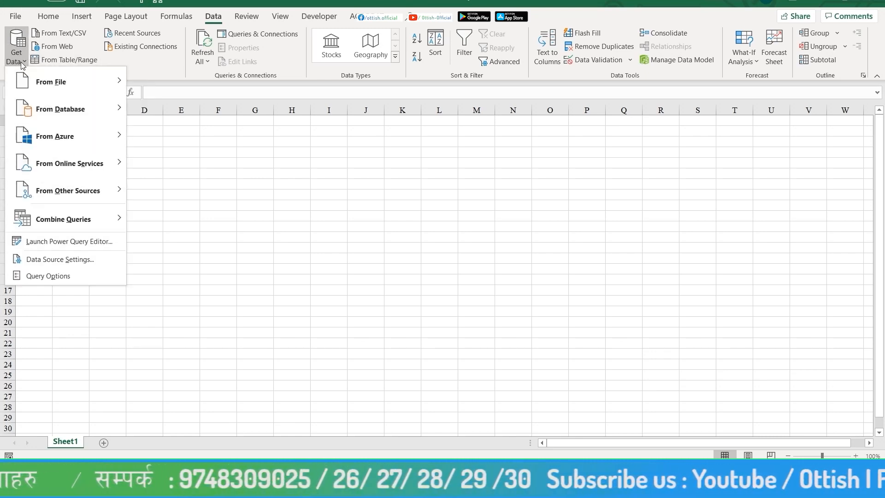
mouse_move(68, 90)
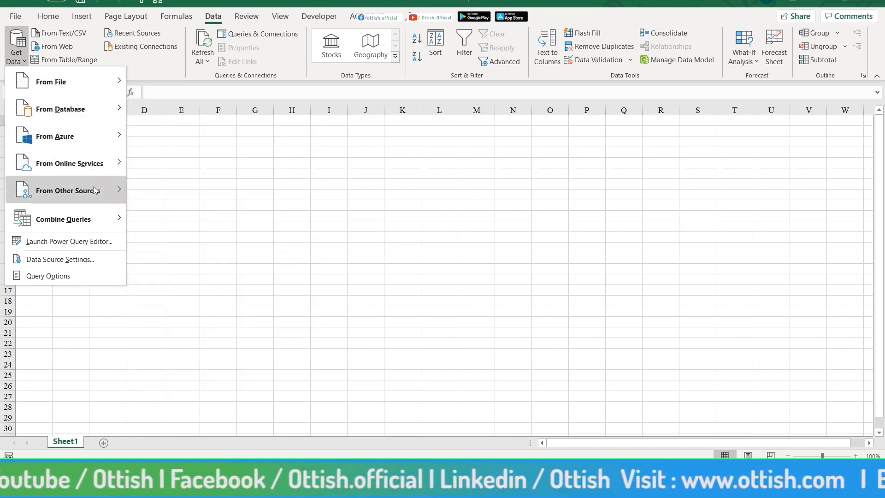
mouse_move(97, 187)
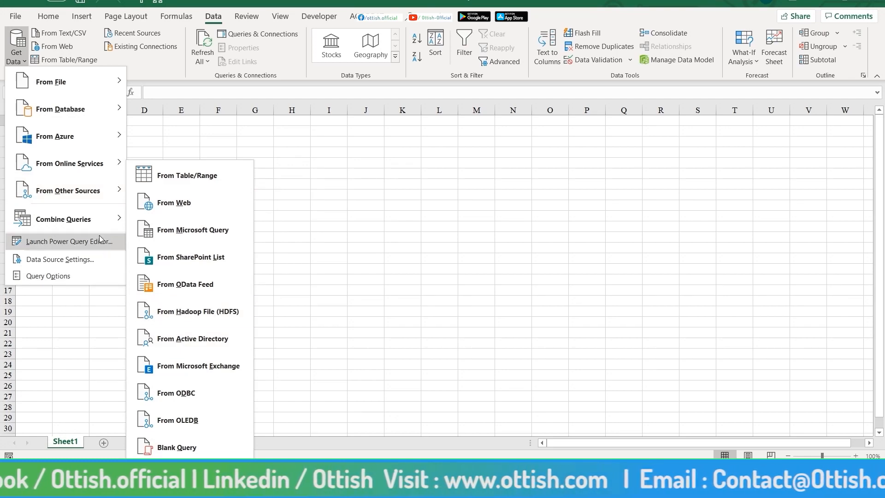
mouse_move(92, 222)
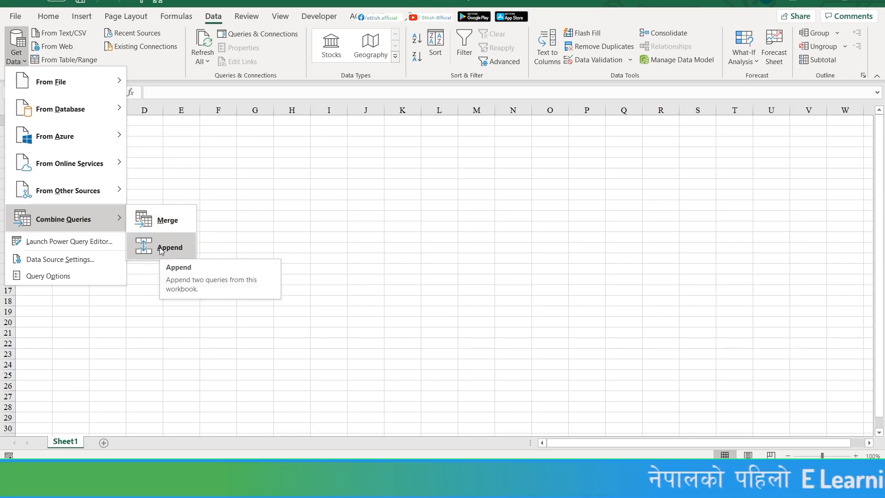
click(41, 261)
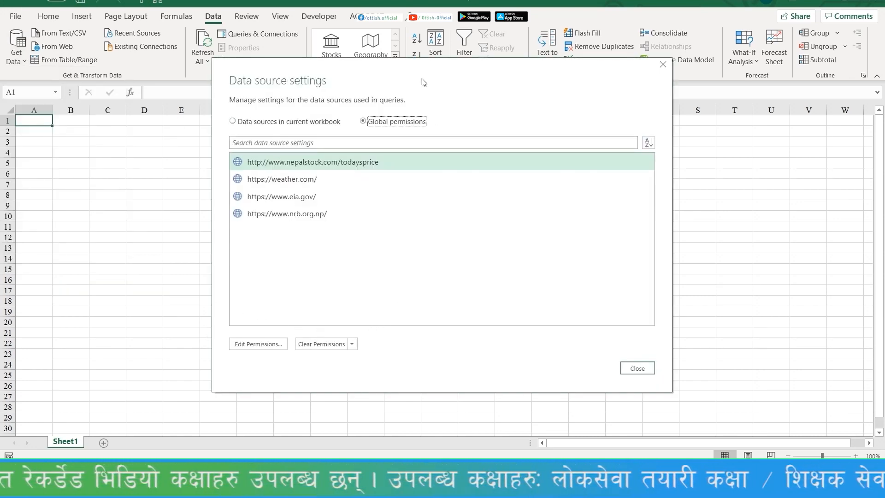
click(638, 369)
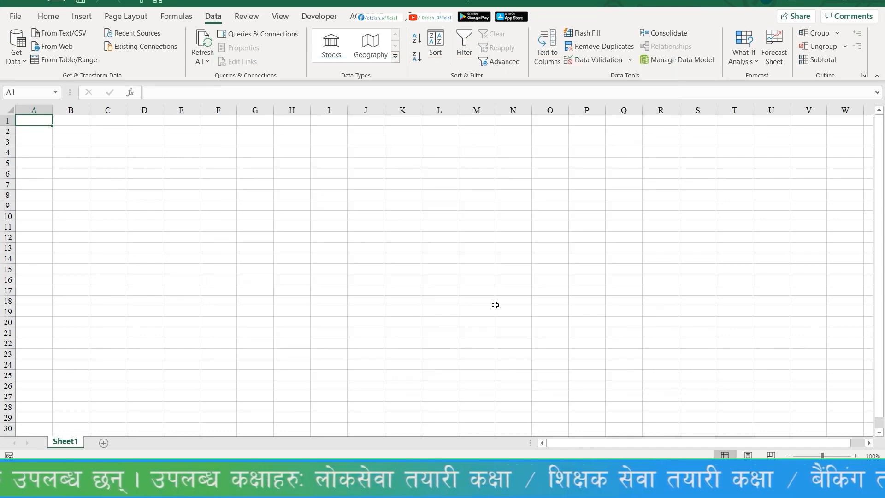
In the global query options, set the maximum allowed data cache to 7900 MB and turn off the Power Query Editor's formula bar display
click(13, 60)
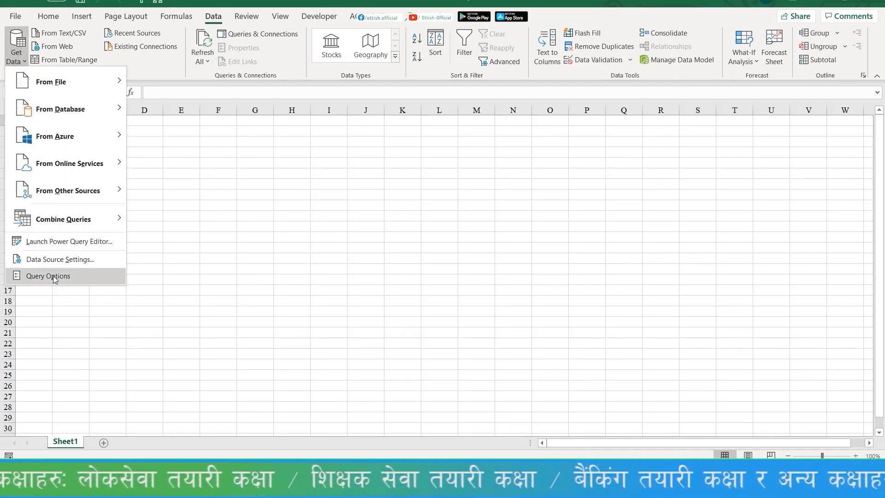
click(55, 277)
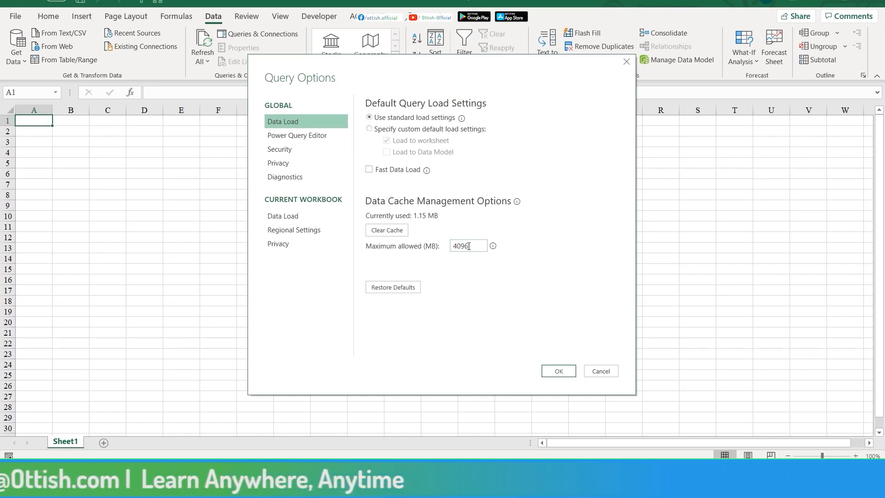
drag(469, 246, 450, 250)
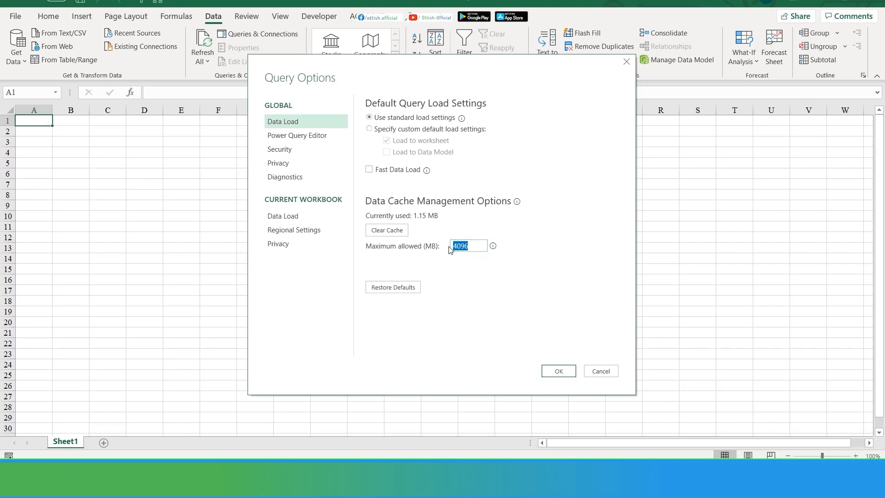
text(7900)
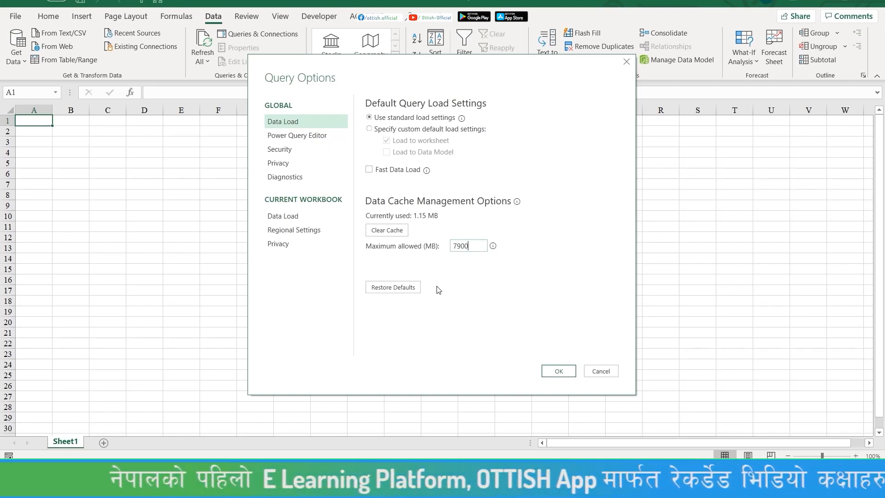
click(300, 135)
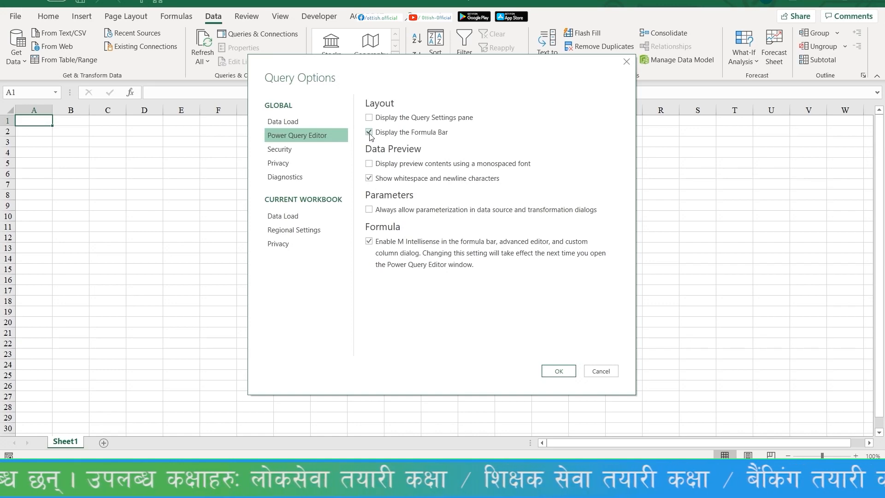
click(369, 132)
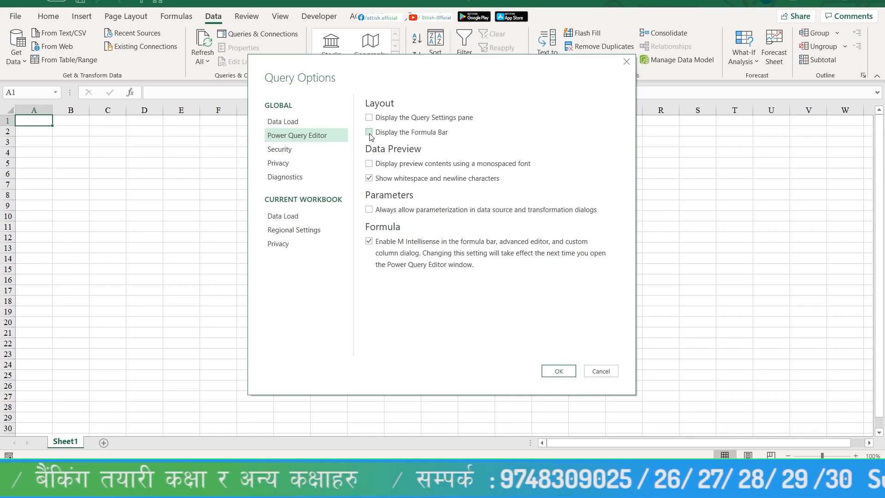
Choose English (United States) as the current workbook's locale, check its data load options and apply the query options
click(287, 232)
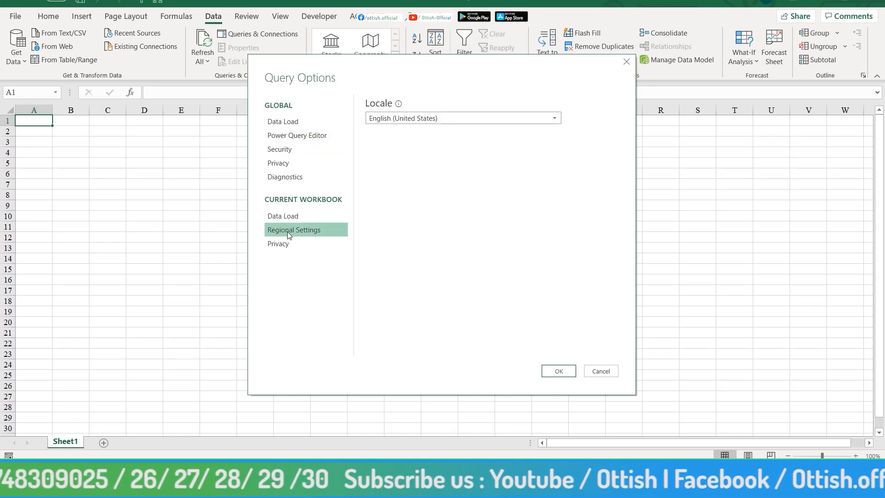
click(436, 119)
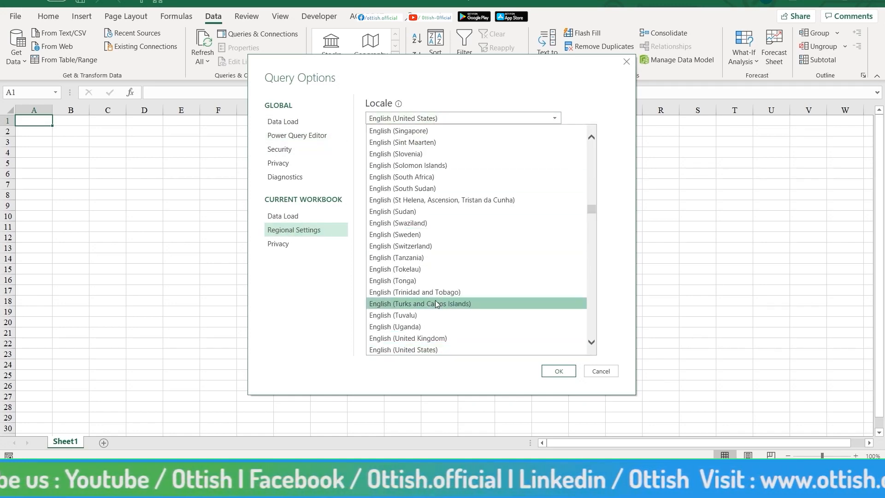
click(428, 349)
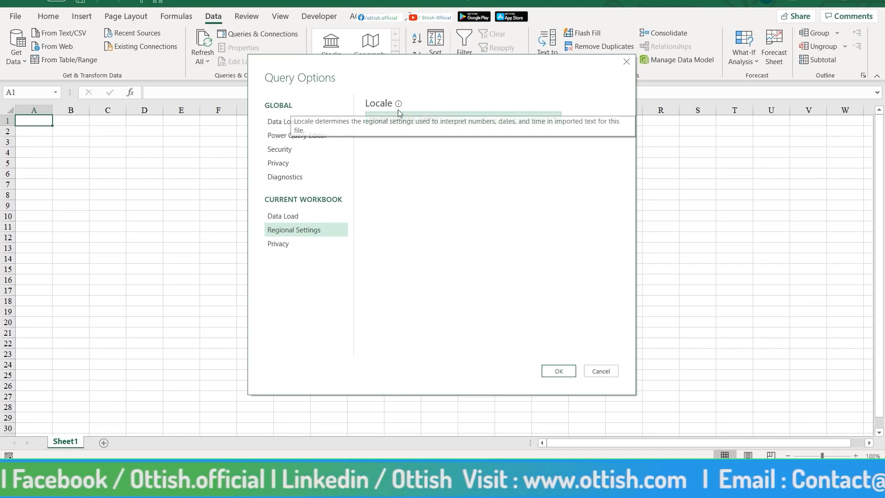
click(285, 216)
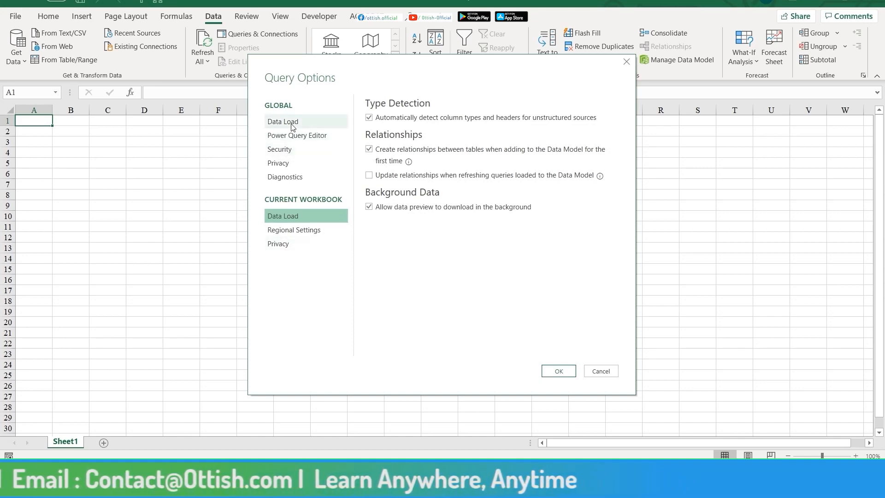
click(559, 371)
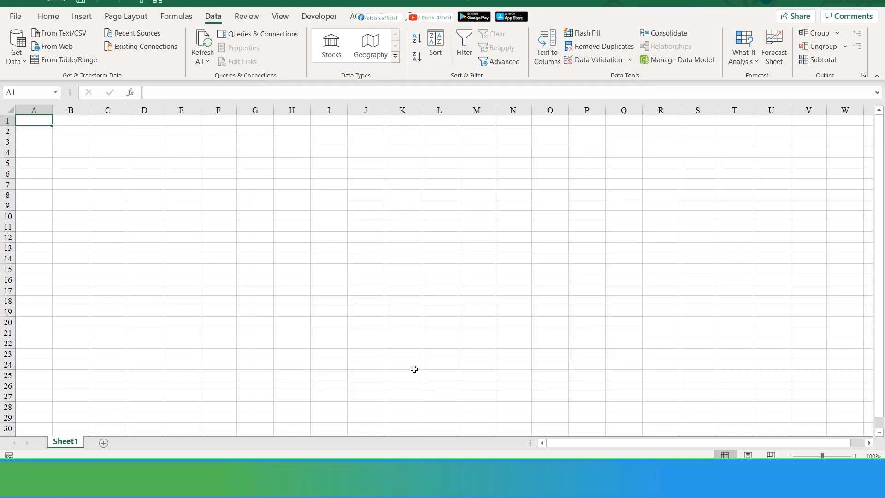
Launch the Power Query Editor without any query loaded, look it over and close it
click(27, 58)
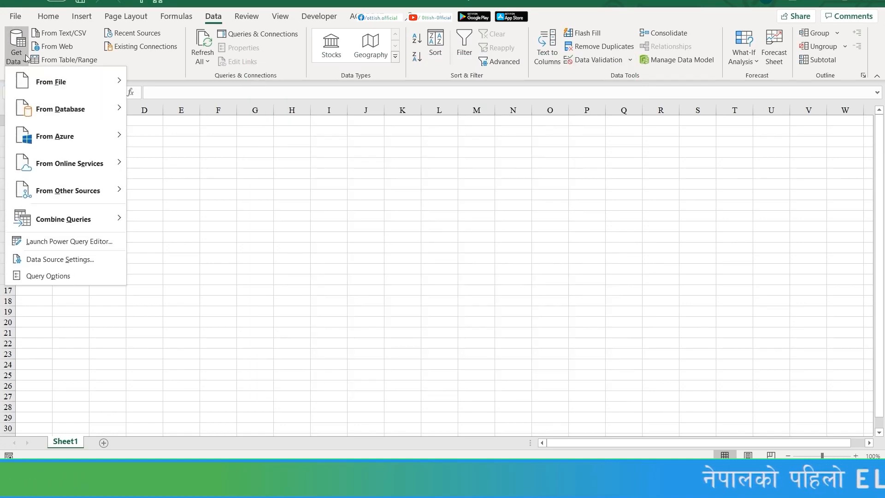
click(69, 241)
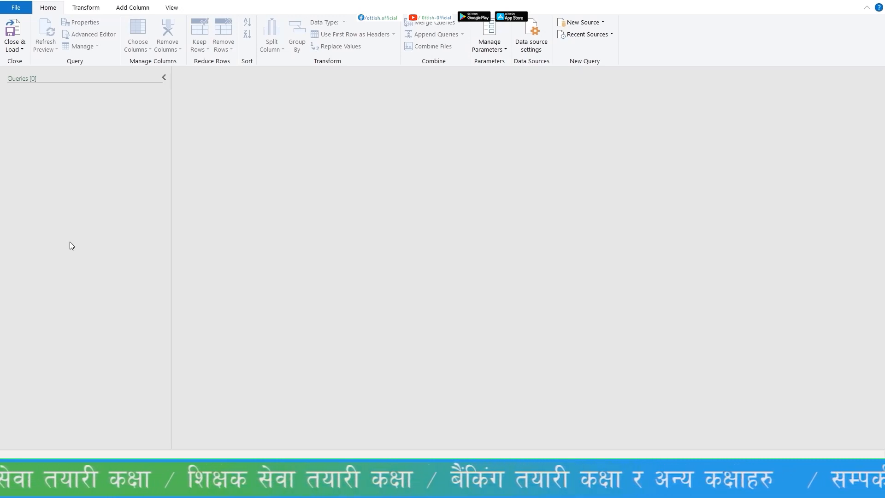
click(865, 1)
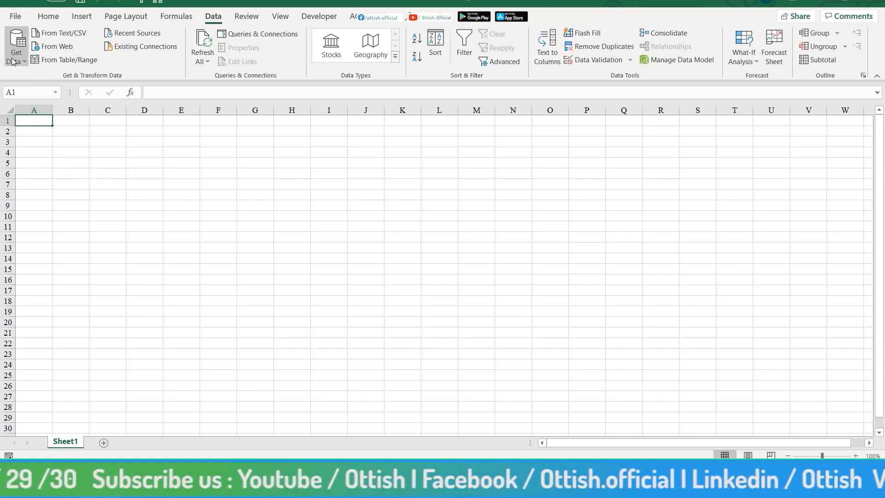
Import the text file "5.4 Connecting to External Data Set - Text.txt" as external data
click(49, 33)
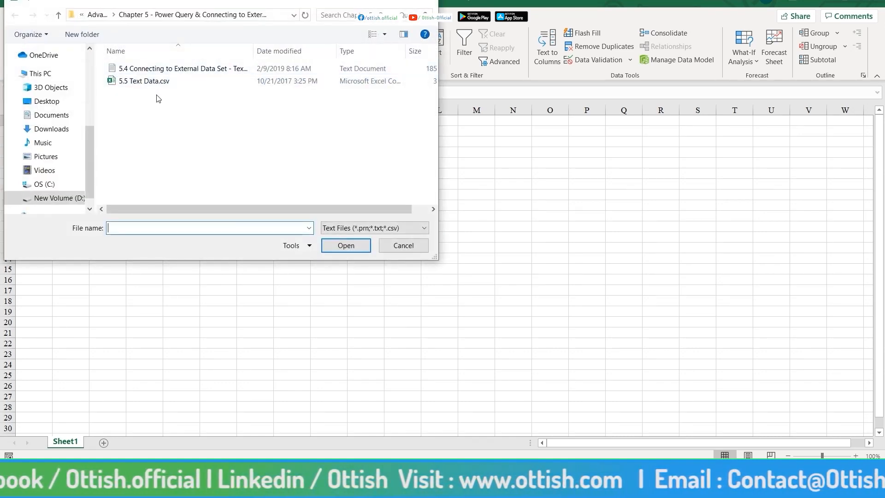
click(168, 70)
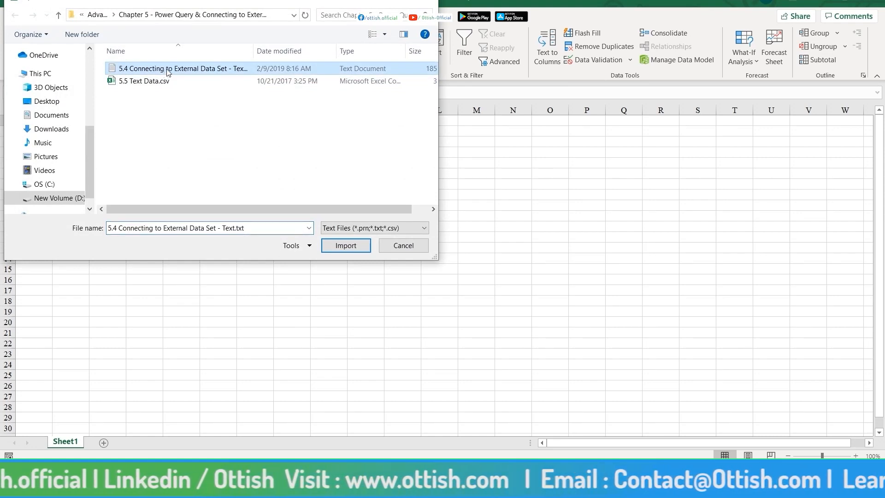
click(334, 248)
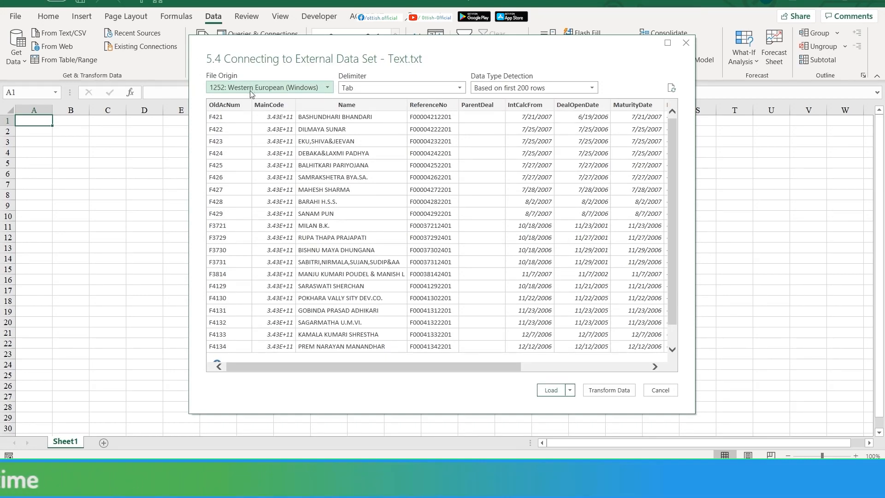
Check the delimiter and the remaining columns in the import preview, and open the data in the Power Query Editor for transformation
click(363, 89)
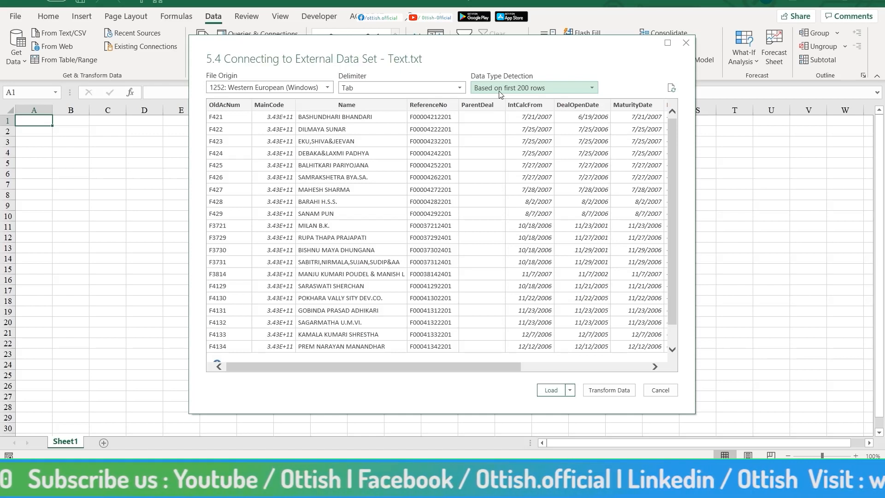
drag(406, 367, 391, 380)
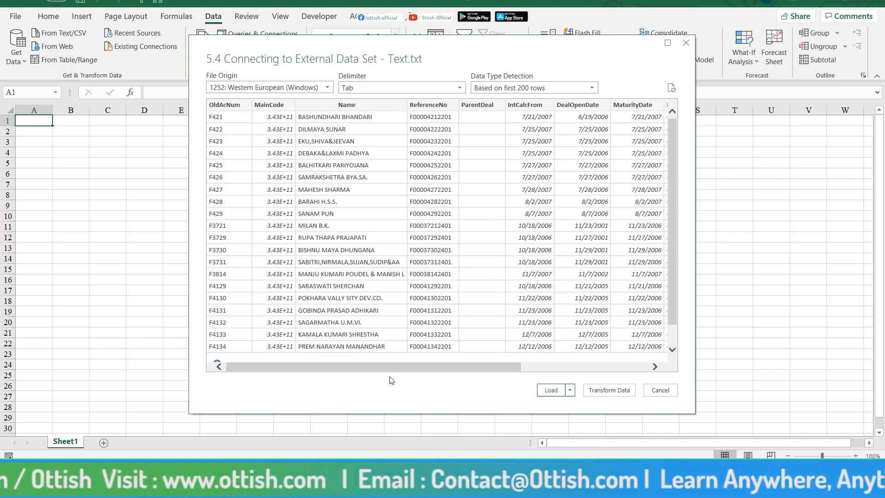
click(571, 392)
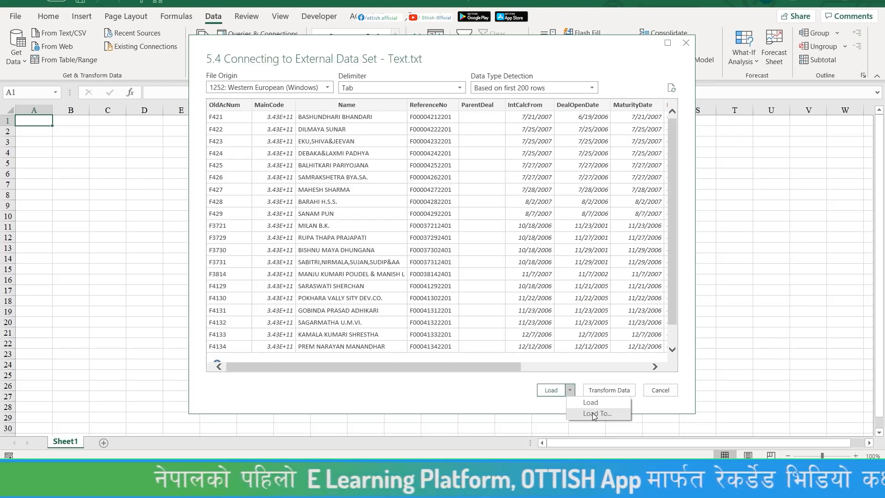
click(623, 368)
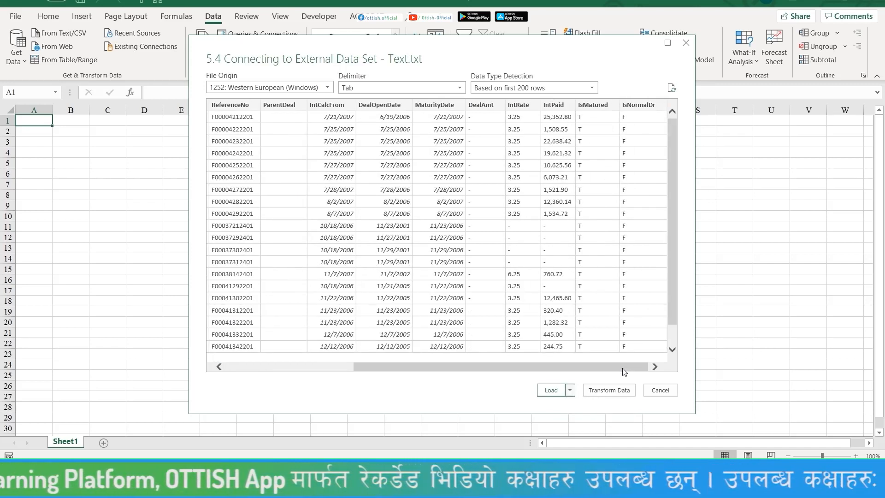
click(614, 392)
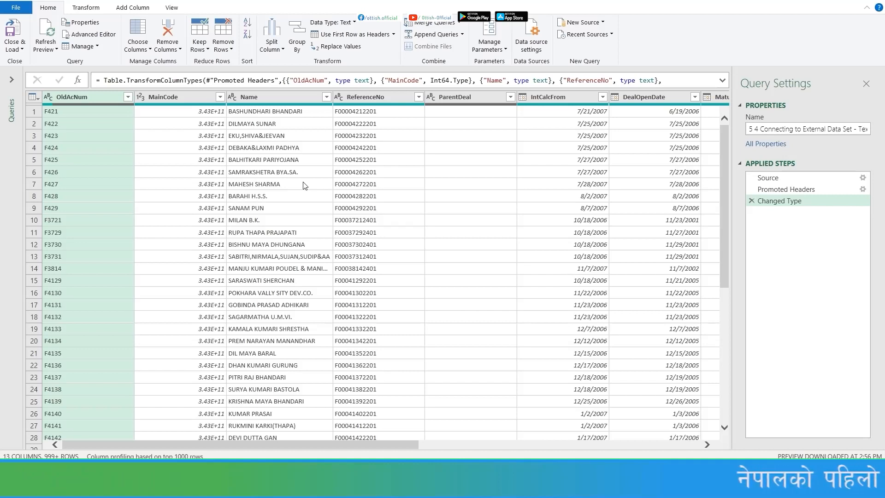
Convert the text in the Name column to lowercase
drag(724, 220, 684, 112)
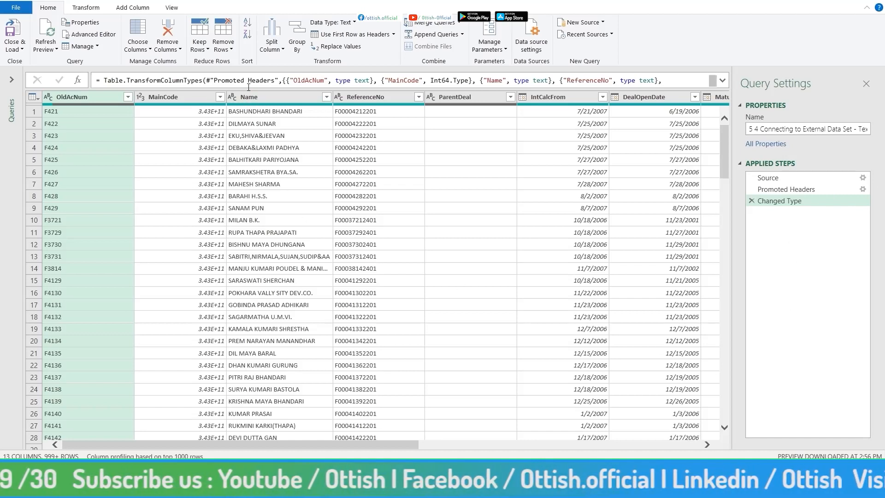
click(256, 97)
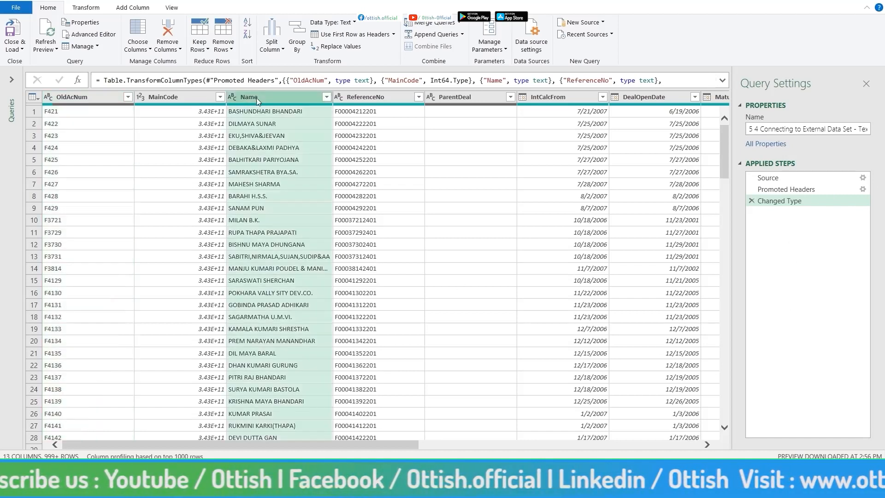
click(91, 9)
click(349, 41)
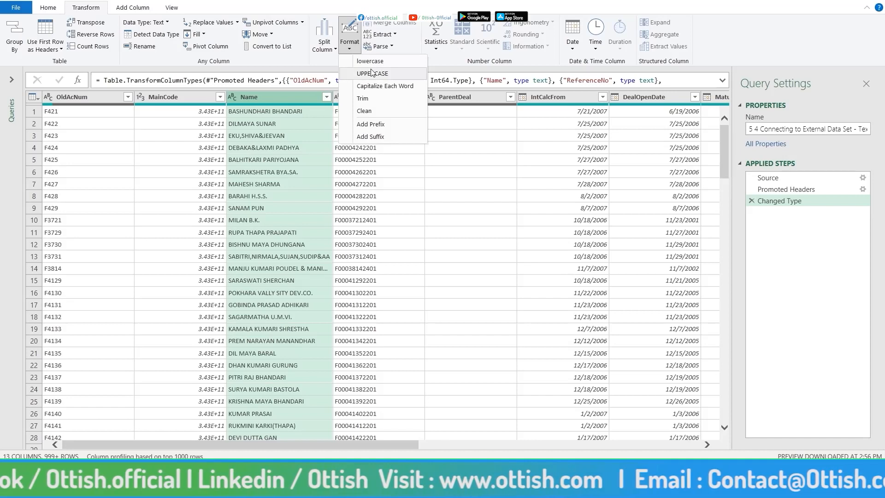
click(370, 62)
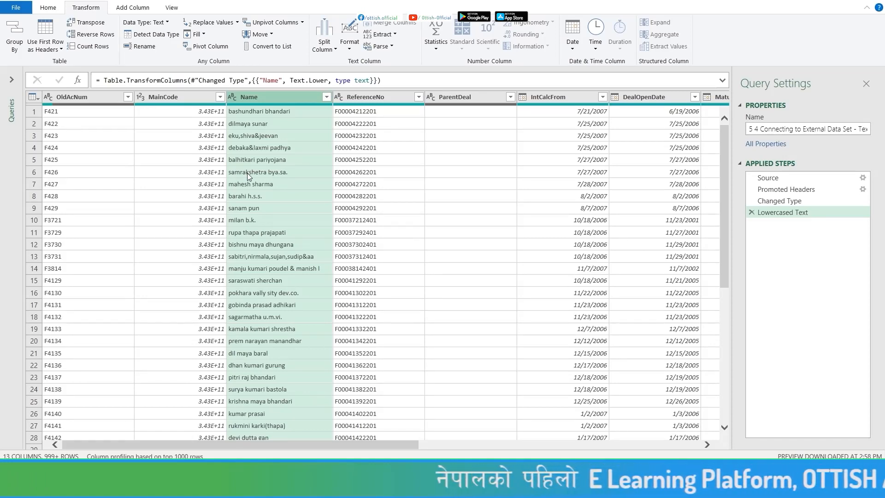
Delete the Lowercased Text step from the query, and compare the data at the Promoted Headers and Changed Type steps
click(752, 213)
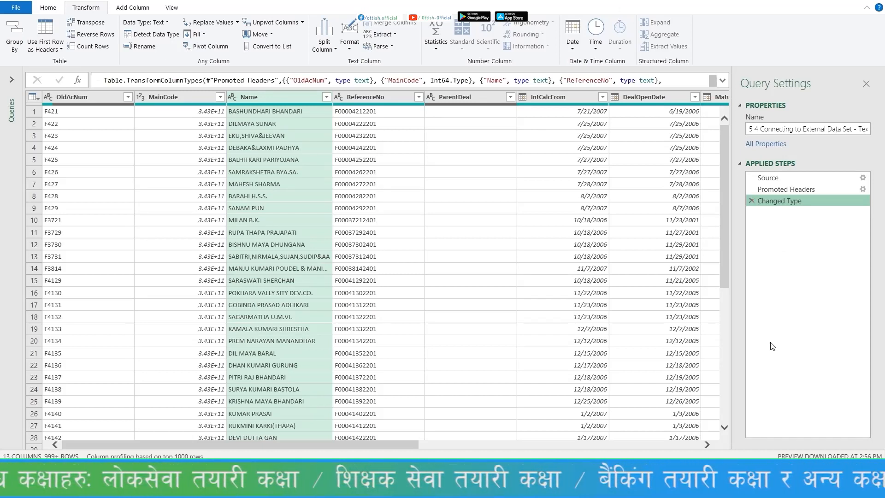
click(765, 193)
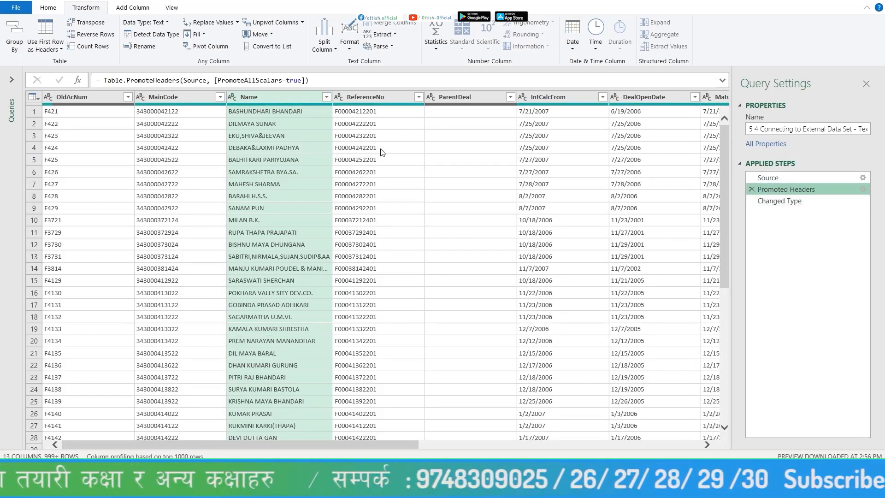
click(779, 201)
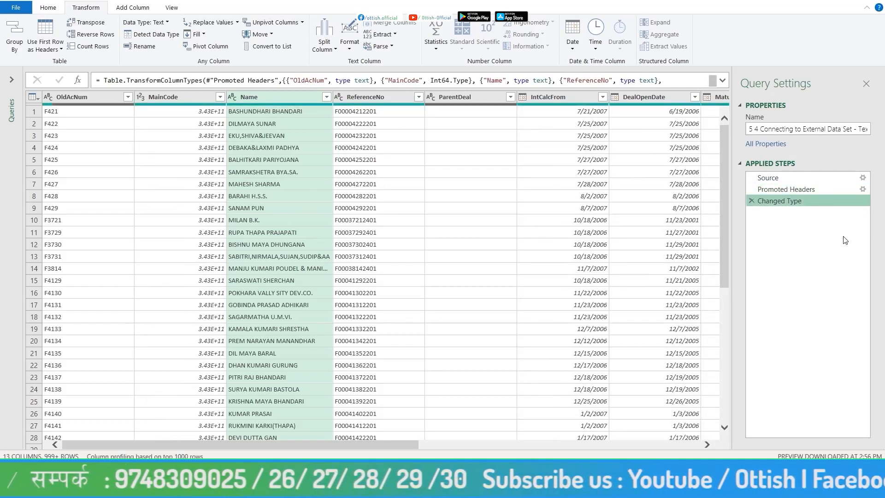